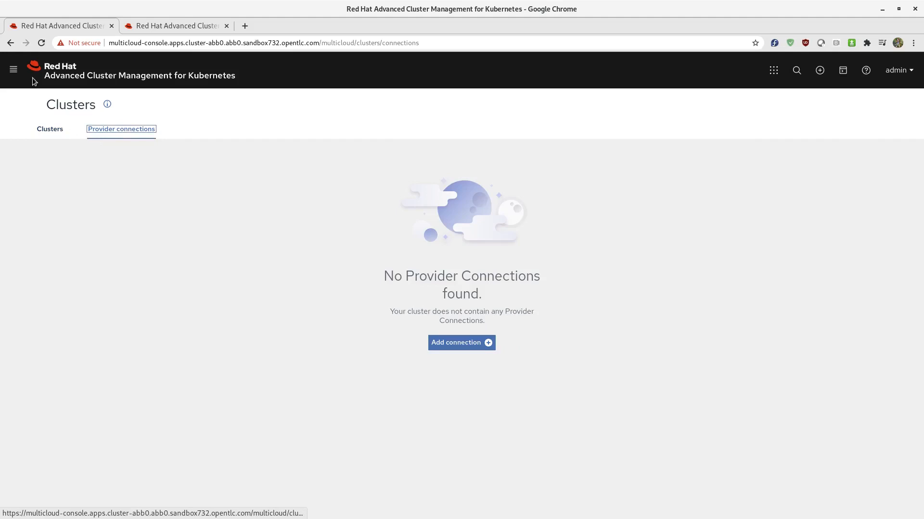
Step: Start adding a provider connection for cluster management and choose Amazon Web Services as its provider
{"action": "left_click", "coordinate": [14, 69]}
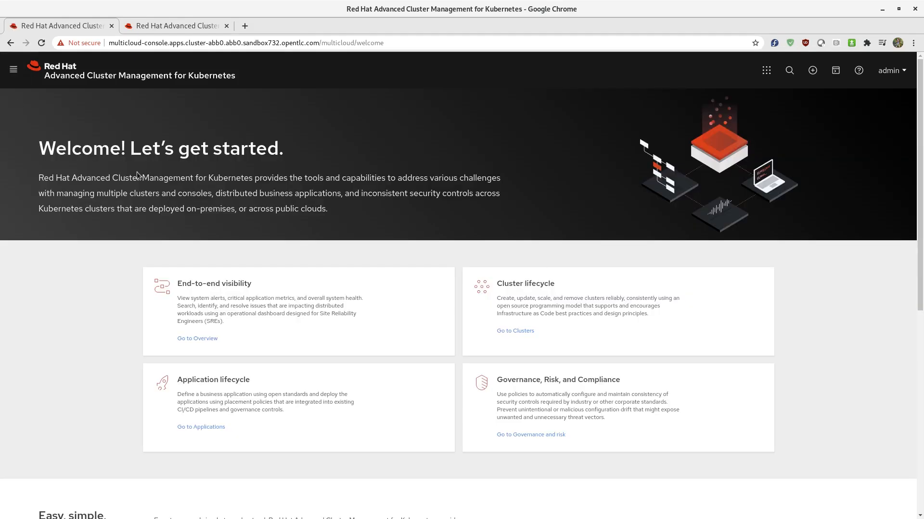
{"action": "left_click", "coordinate": [522, 332]}
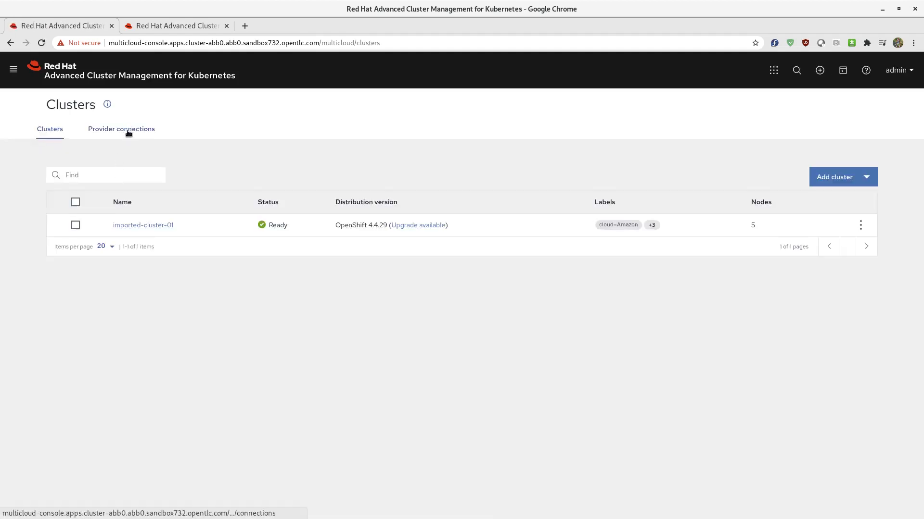
{"action": "left_click", "coordinate": [128, 134]}
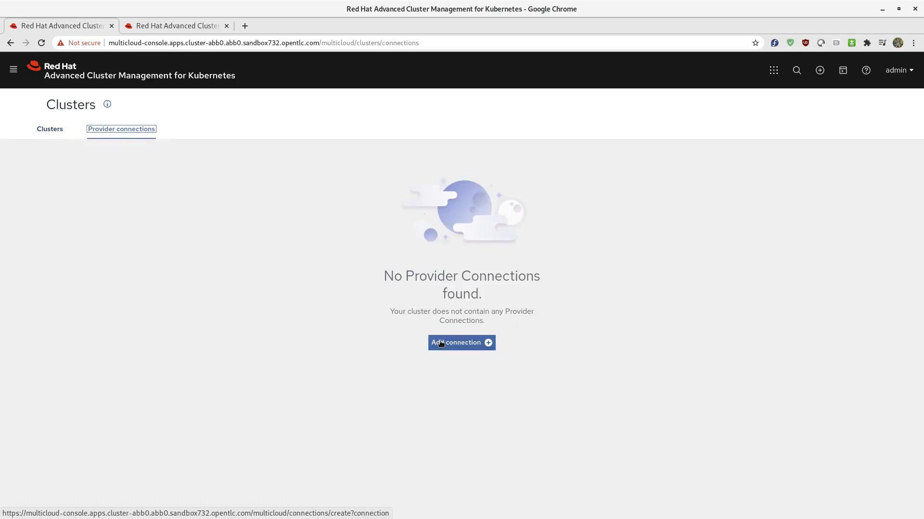
{"action": "left_click", "coordinate": [450, 344]}
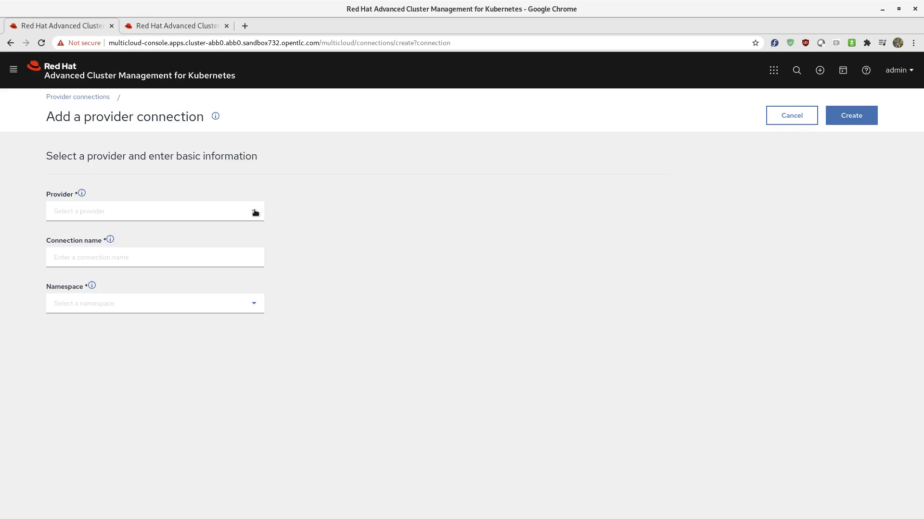
{"action": "left_click", "coordinate": [254, 212]}
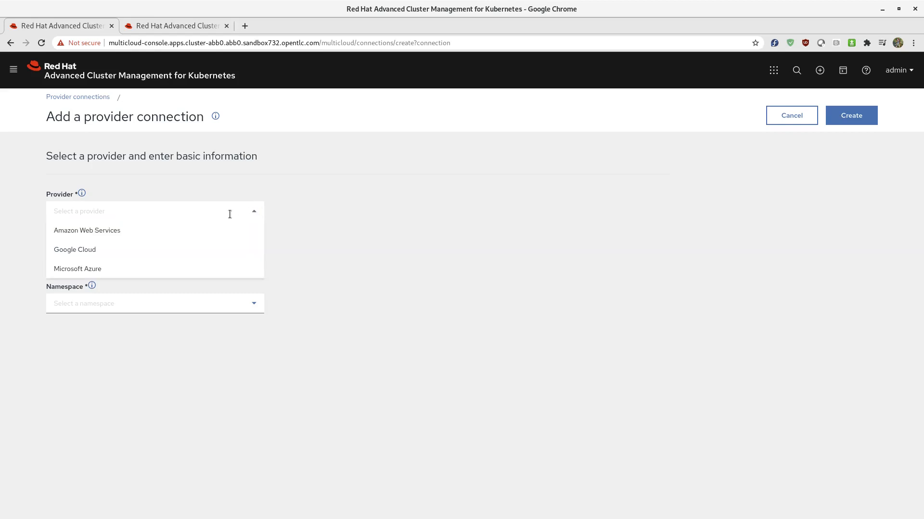
{"action": "left_click", "coordinate": [129, 233]}
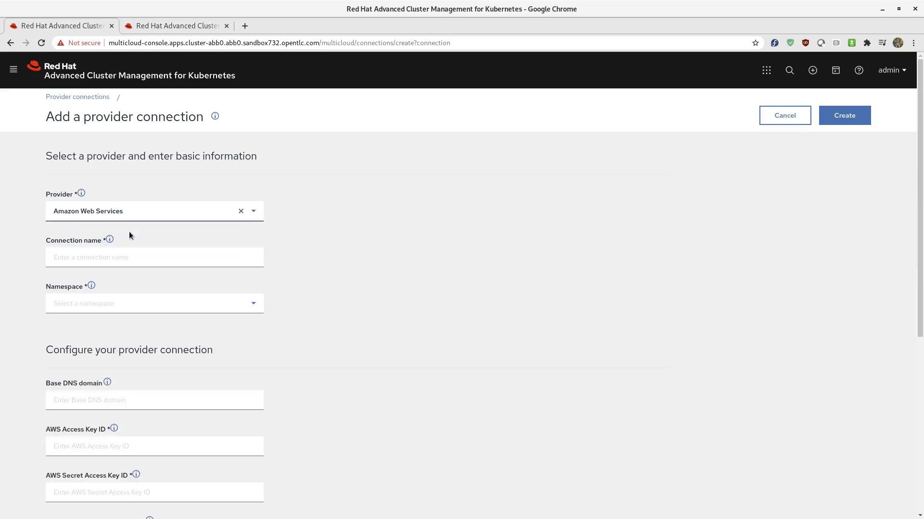
Step: Examine the basic information and credential fields required for the Amazon Web Services provider connection
{"action": "scroll", "coordinate": [343, 262], "scroll_direction": "down", "scroll_amount": 4}
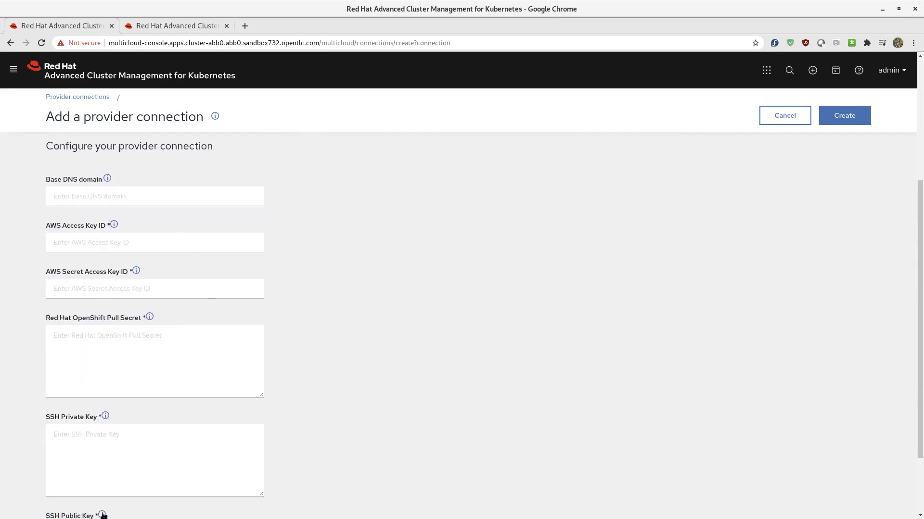
{"action": "scroll", "coordinate": [192, 426], "scroll_direction": "down", "scroll_amount": 2}
{"action": "scroll", "coordinate": [193, 426], "scroll_direction": "up", "scroll_amount": 6}
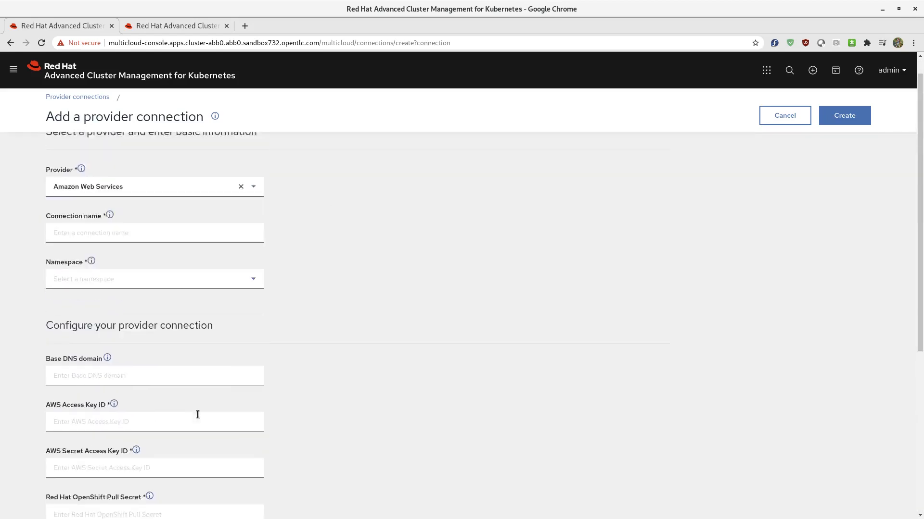
{"action": "scroll", "coordinate": [194, 375], "scroll_direction": "down", "scroll_amount": 6}
{"action": "scroll", "coordinate": [190, 387], "scroll_direction": "up", "scroll_amount": 1}
{"action": "scroll", "coordinate": [187, 393], "scroll_direction": "up", "scroll_amount": 5}
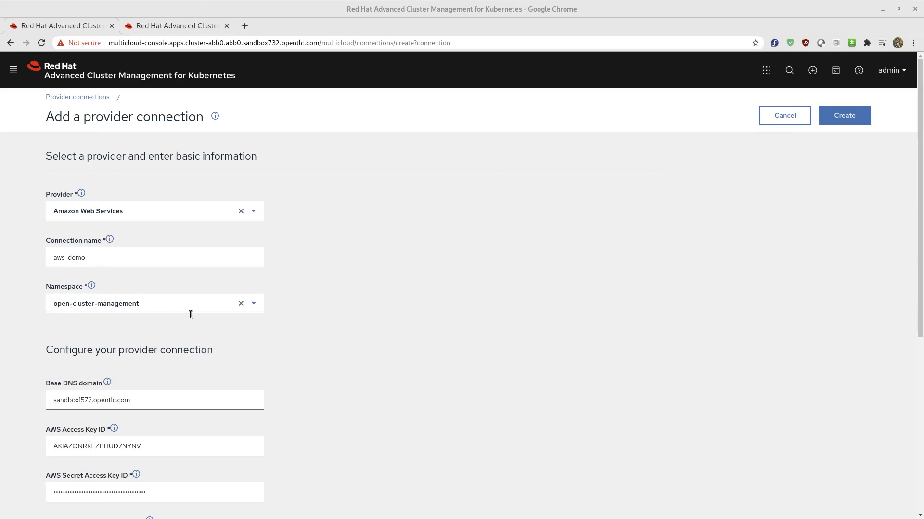
Step: Check the completed aws-demo connection details, create the provider connection, and go to the provider connections list
{"action": "scroll", "coordinate": [350, 324], "scroll_direction": "down", "scroll_amount": 2}
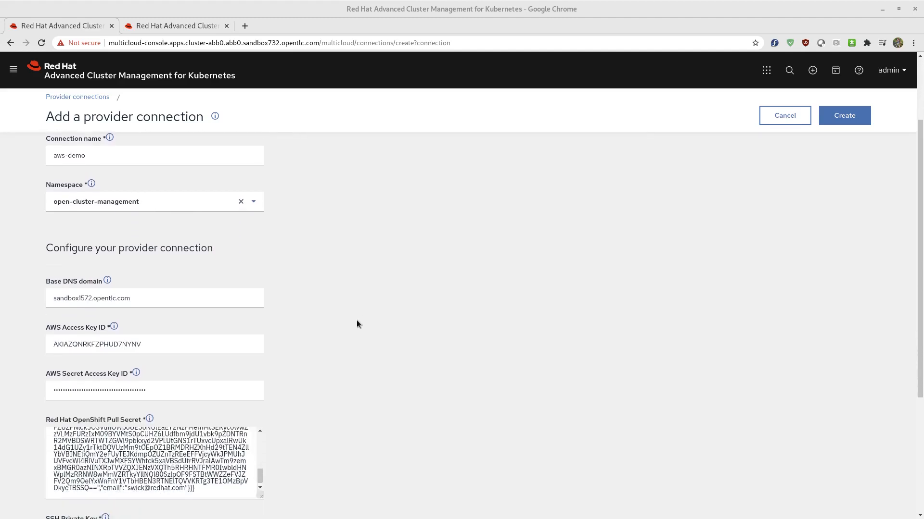
{"action": "scroll", "coordinate": [357, 323], "scroll_direction": "down", "scroll_amount": 1}
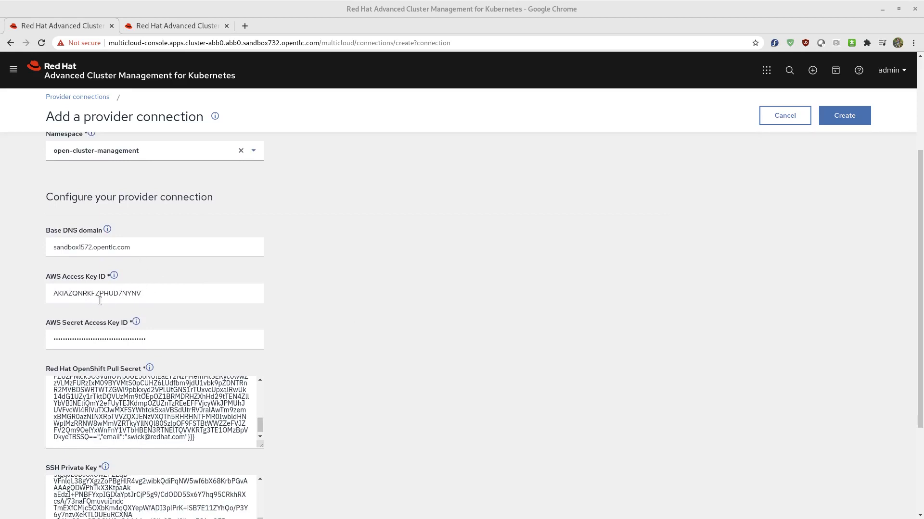
{"action": "scroll", "coordinate": [445, 391], "scroll_direction": "down", "scroll_amount": 1}
{"action": "scroll", "coordinate": [445, 391], "scroll_direction": "down", "scroll_amount": 3}
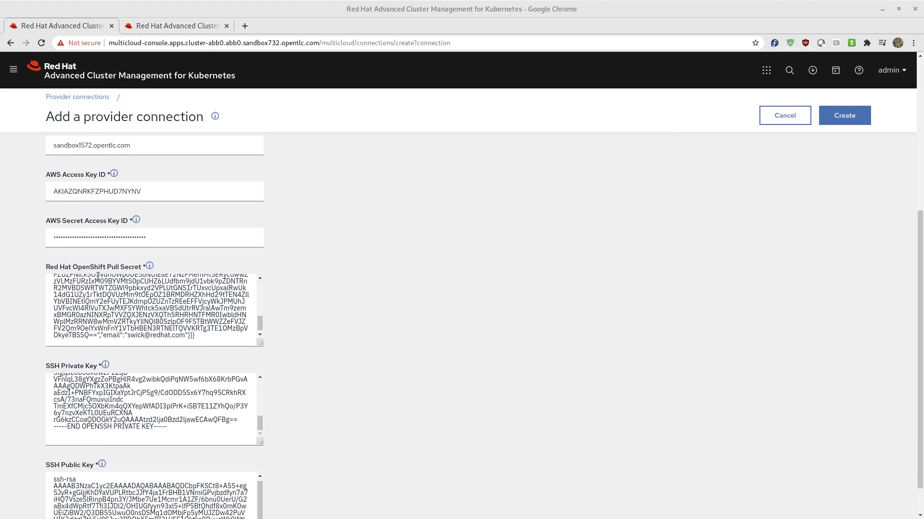
{"action": "scroll", "coordinate": [392, 348], "scroll_direction": "down", "scroll_amount": 2}
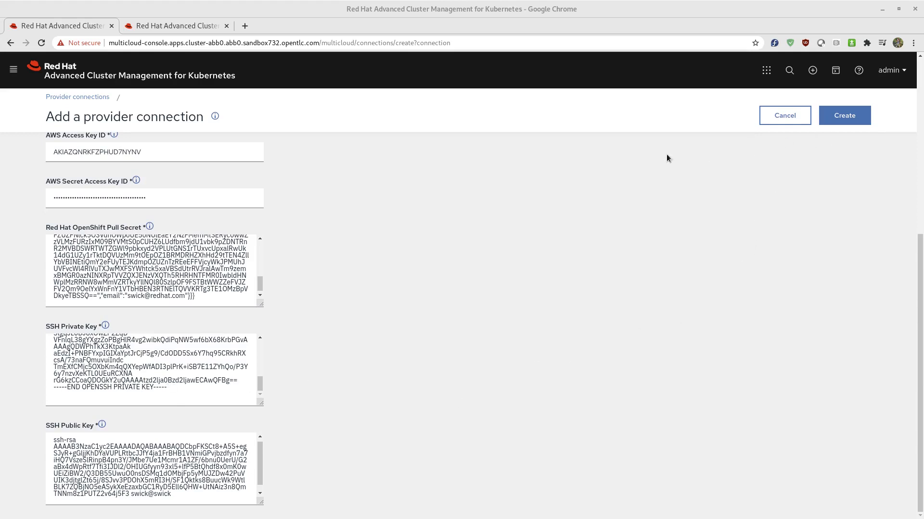
{"action": "left_click", "coordinate": [843, 116]}
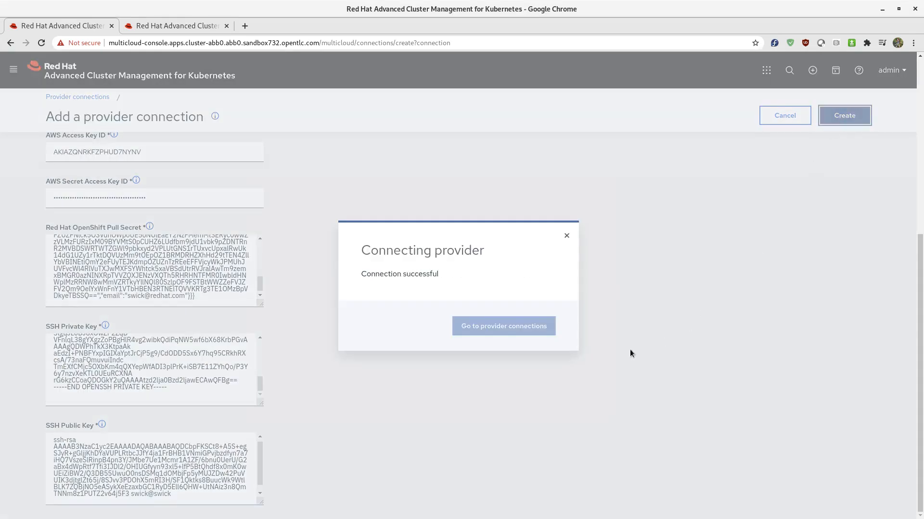
{"action": "left_click", "coordinate": [504, 328]}
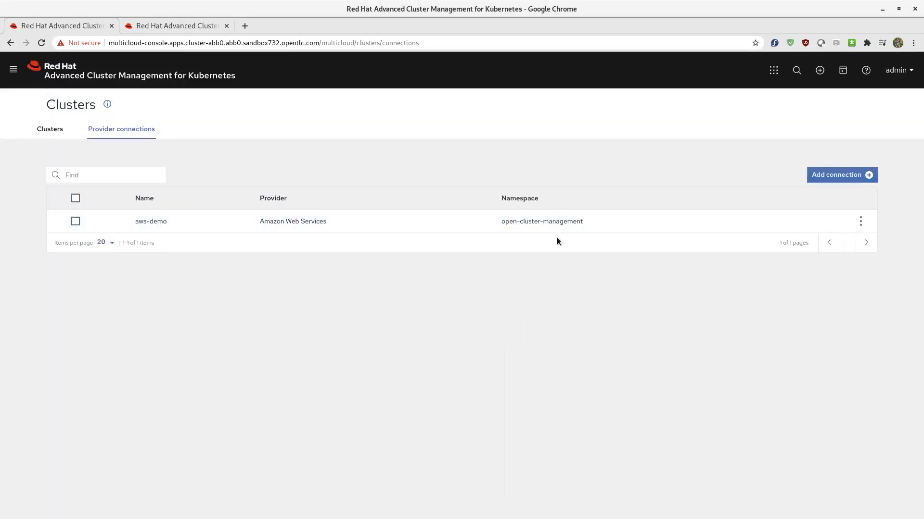
Step: Start creating a new cluster from the clusters list and show its YAML beside the form
{"action": "left_click", "coordinate": [49, 129]}
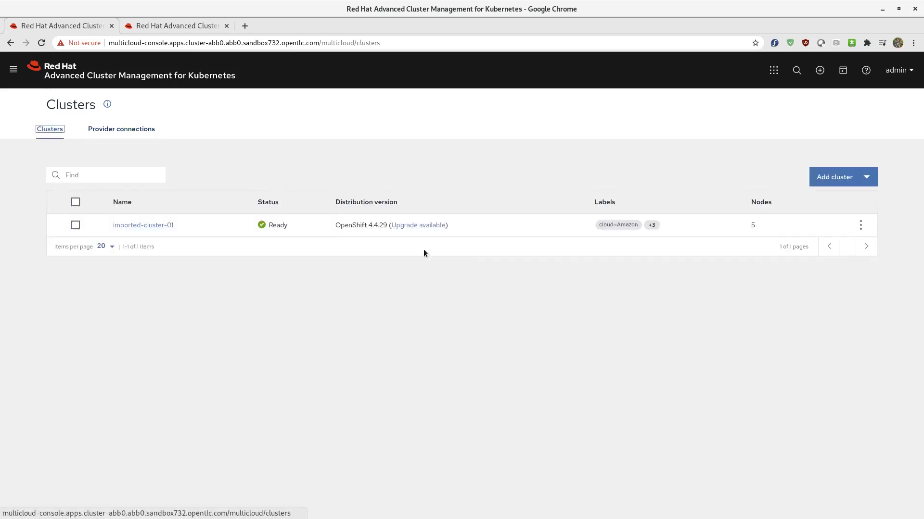
{"action": "left_click", "coordinate": [866, 177]}
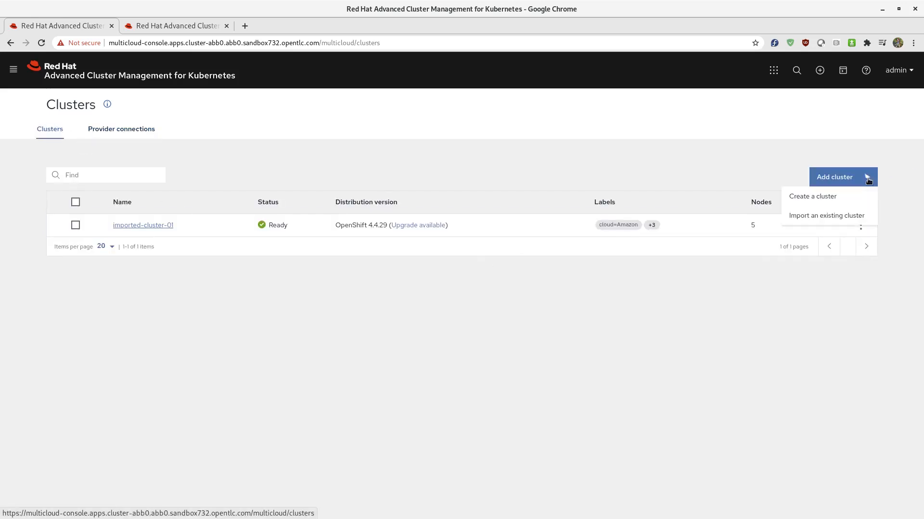
{"action": "left_click", "coordinate": [799, 195]}
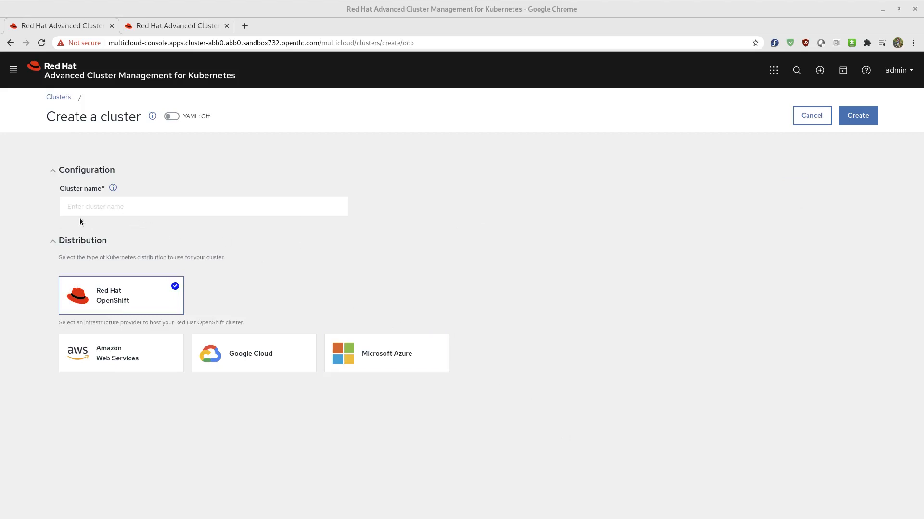
{"action": "left_click", "coordinate": [172, 118]}
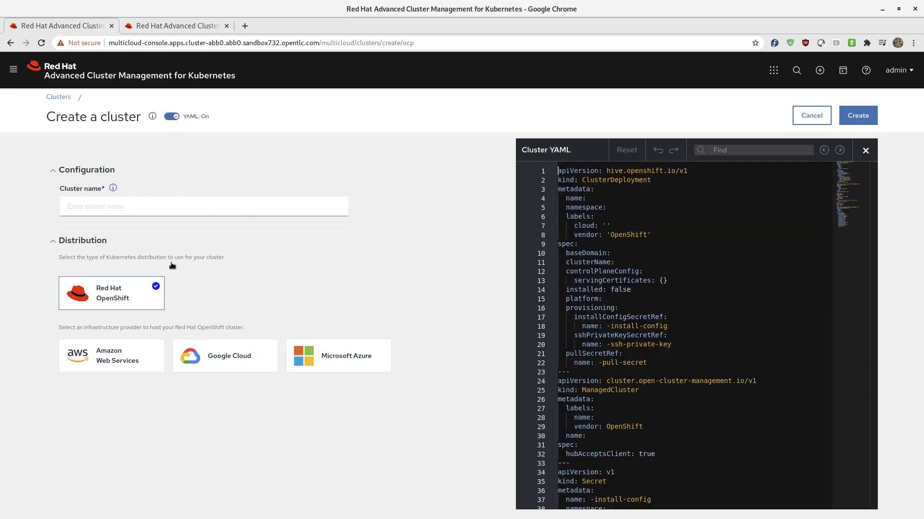
Step: Name the new cluster deployed-cluster-01
{"action": "left_click", "coordinate": [136, 206]}
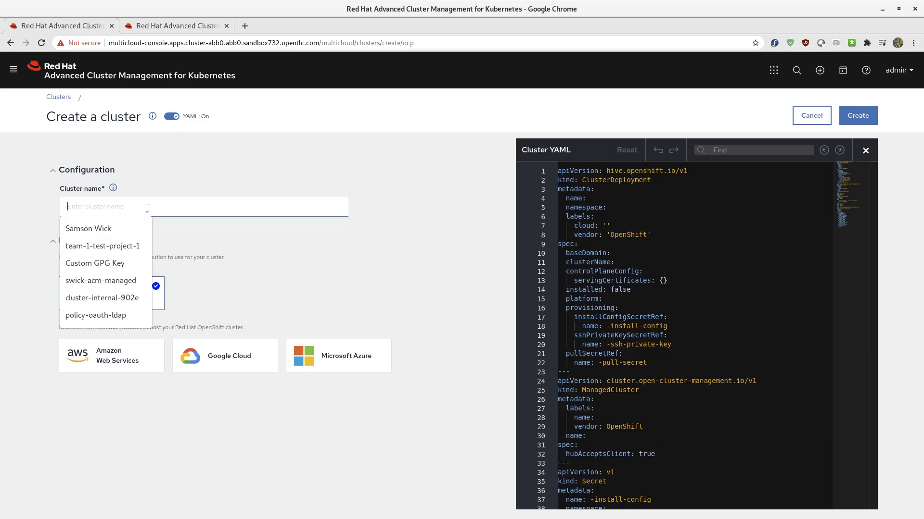
{"action": "type", "text": "depl"}
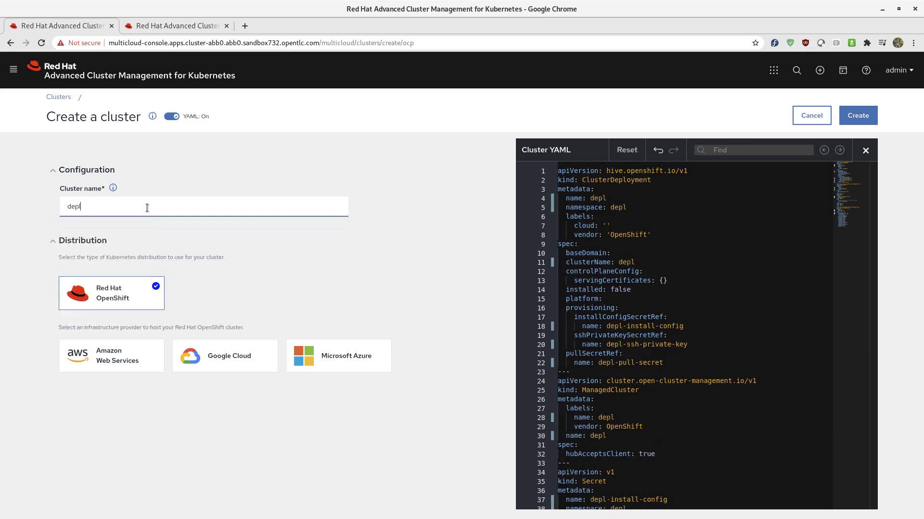
{"action": "type", "text": "oyed-clus"}
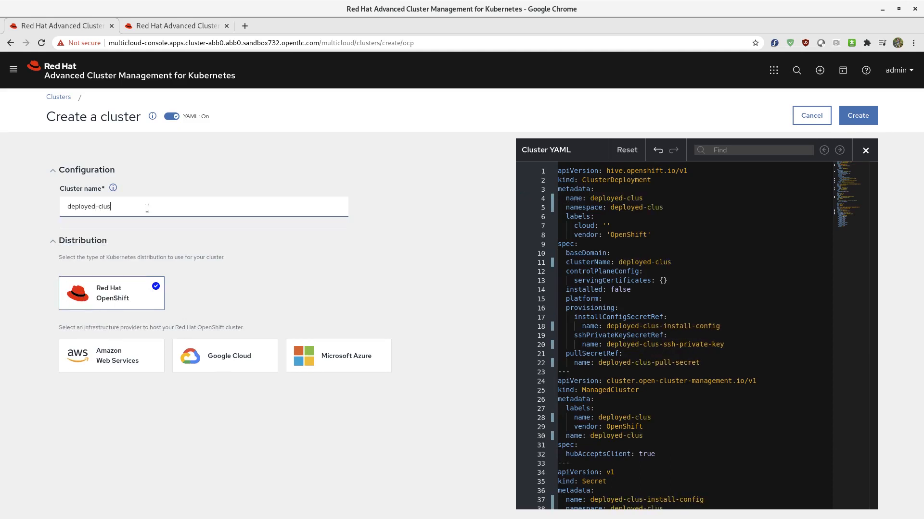
{"action": "type", "text": "ter-01"}
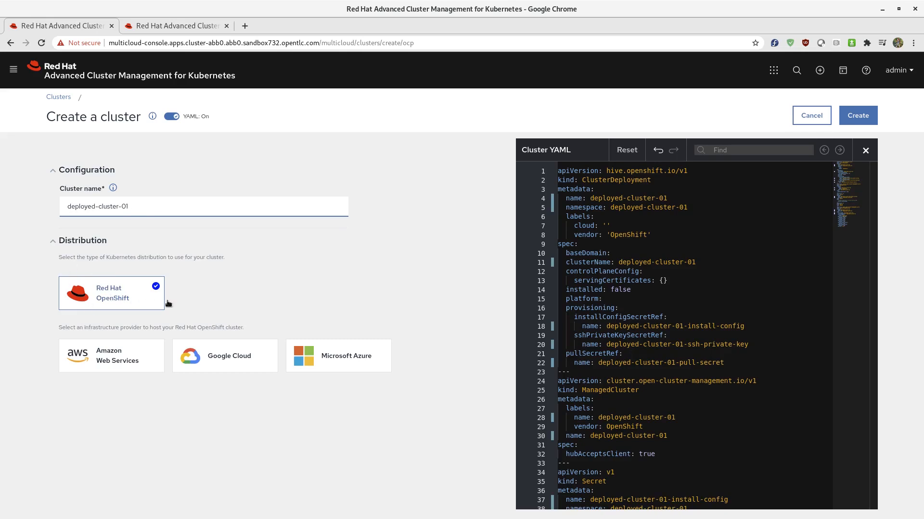
Step: Set the infrastructure to Amazon Web Services, the release image to quay.io/openshift-release-dev/ocp-release:4.5.2-x86_64, and the provider connection to aws-demo
{"action": "left_click", "coordinate": [95, 354]}
{"action": "scroll", "coordinate": [103, 336], "scroll_direction": "down", "scroll_amount": 3}
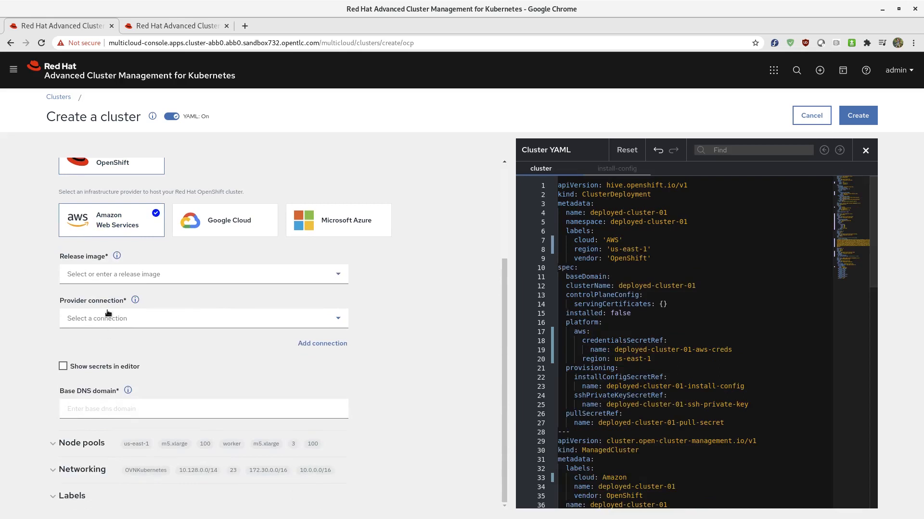
{"action": "left_click", "coordinate": [110, 274]}
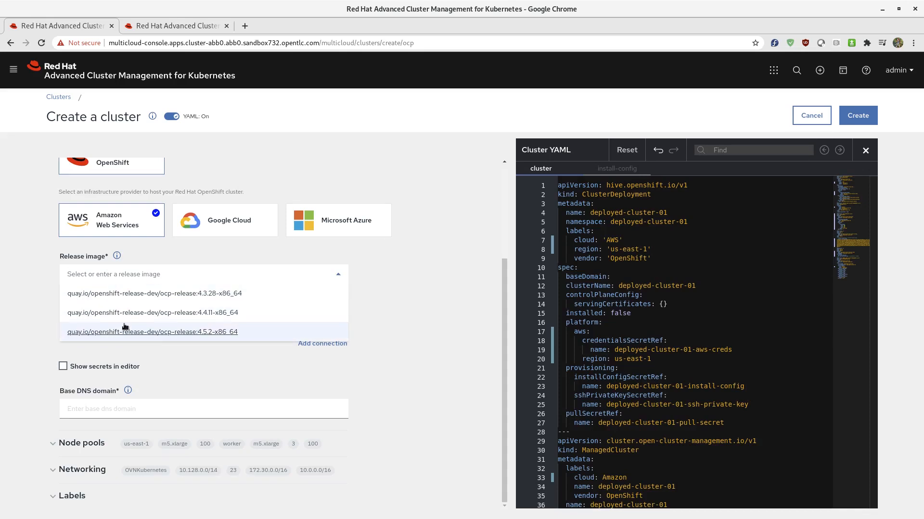
{"action": "left_click", "coordinate": [214, 333]}
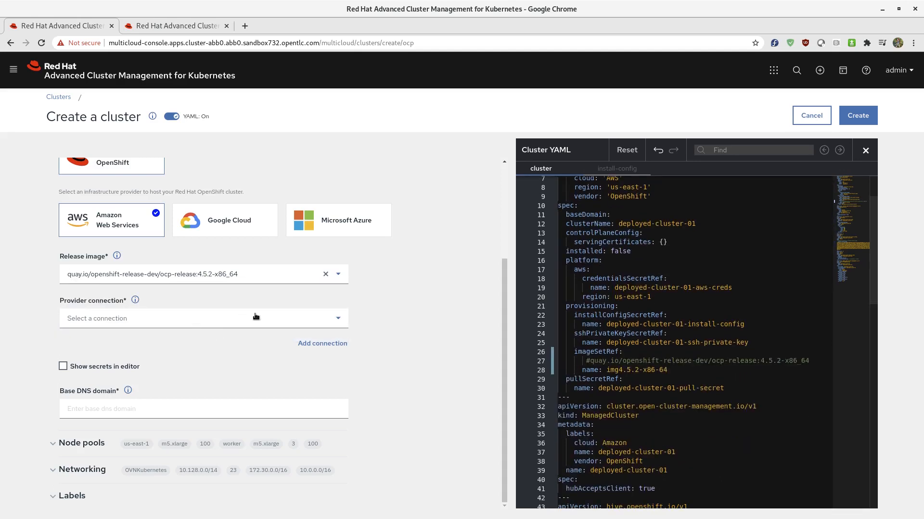
{"action": "left_click", "coordinate": [339, 321]}
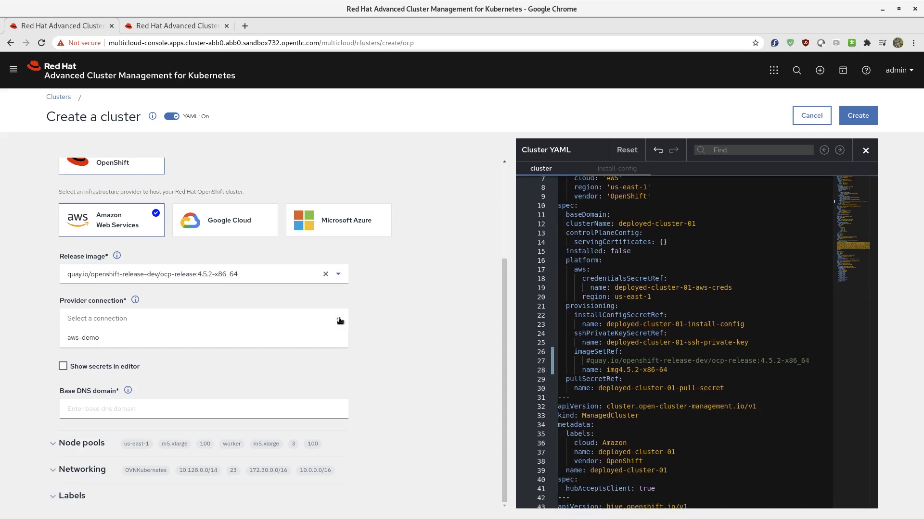
{"action": "left_click", "coordinate": [82, 338]}
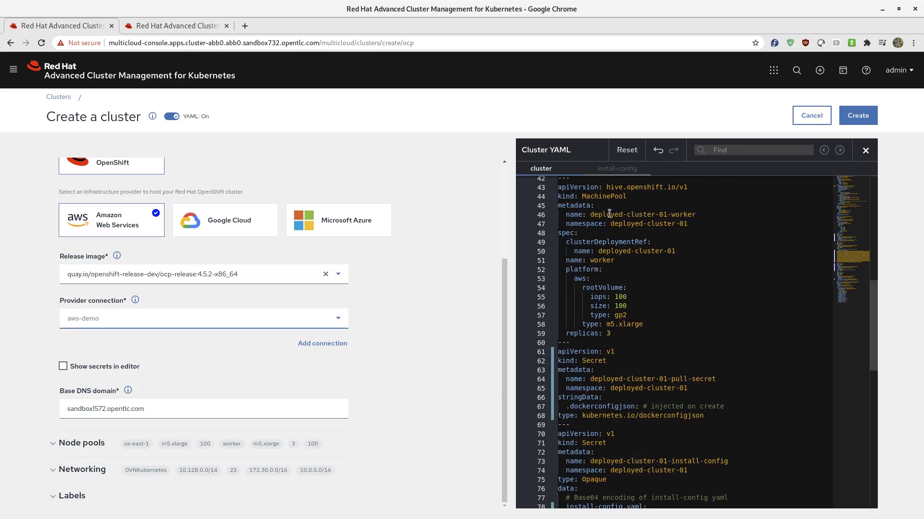
Step: Review the generated YAML for deployed-cluster-01 and create the cluster
{"action": "scroll", "coordinate": [683, 310], "scroll_direction": "down", "scroll_amount": 4}
{"action": "scroll", "coordinate": [692, 346], "scroll_direction": "down", "scroll_amount": 5}
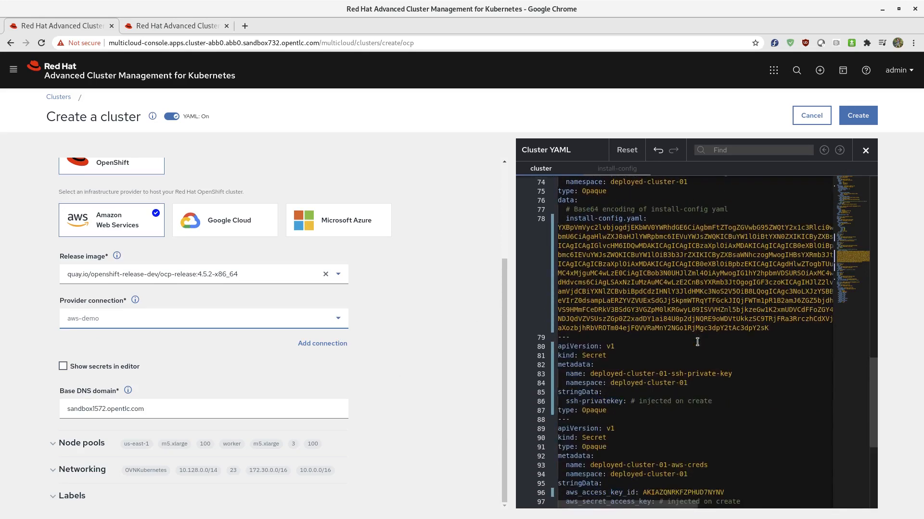
{"action": "scroll", "coordinate": [682, 370], "scroll_direction": "down", "scroll_amount": 2}
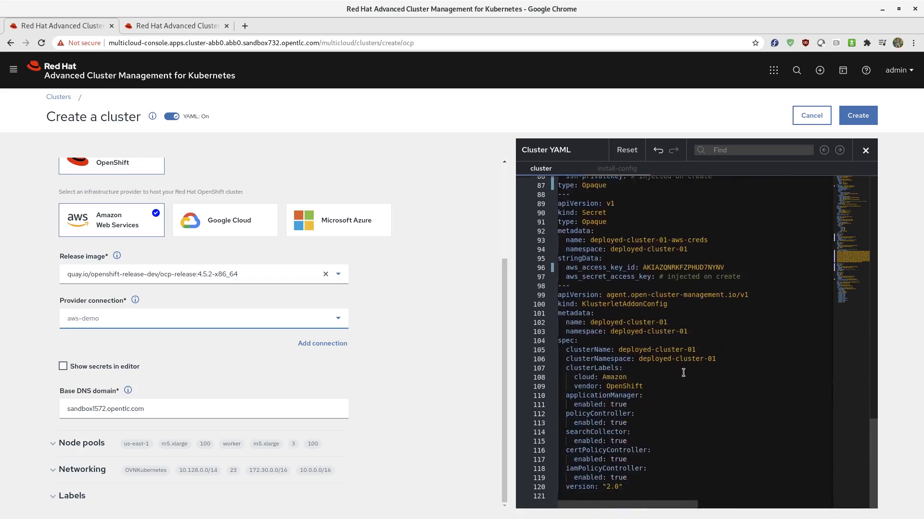
{"action": "scroll", "coordinate": [683, 373], "scroll_direction": "up", "scroll_amount": 18}
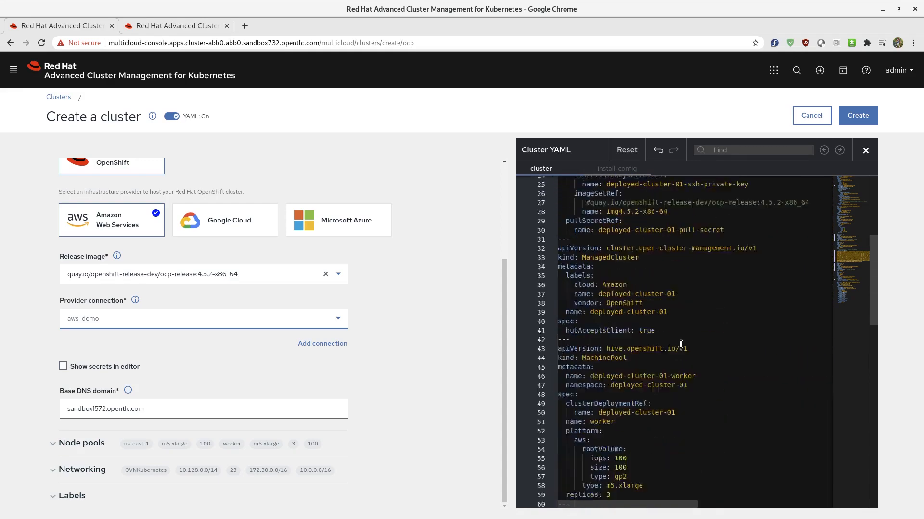
{"action": "scroll", "coordinate": [679, 339], "scroll_direction": "up", "scroll_amount": 1}
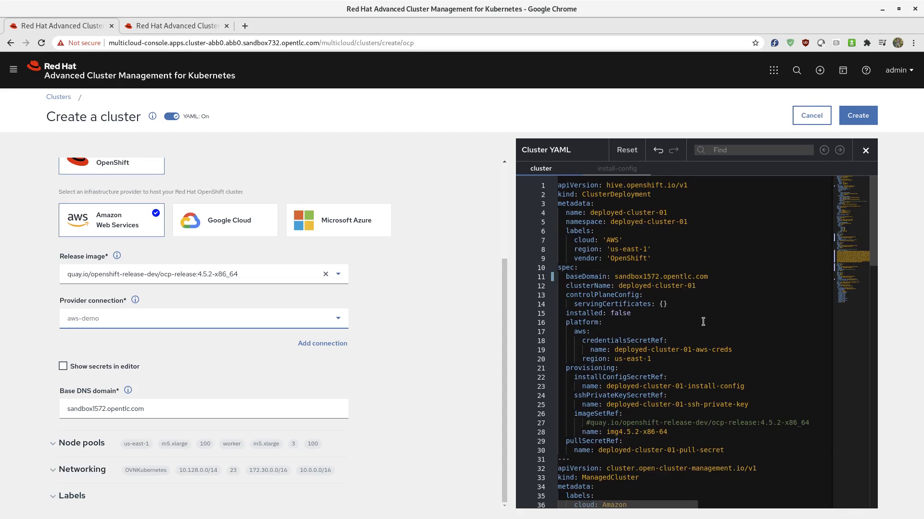
{"action": "left_click", "coordinate": [851, 118]}
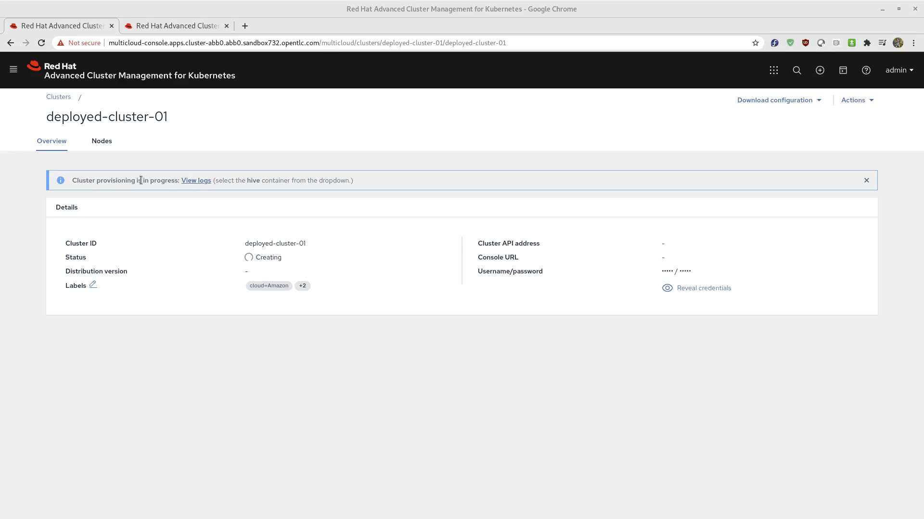
Step: Open the hive provisioning logs of deployed-cluster-01 and resume the paused log stream
{"action": "left_click", "coordinate": [197, 181]}
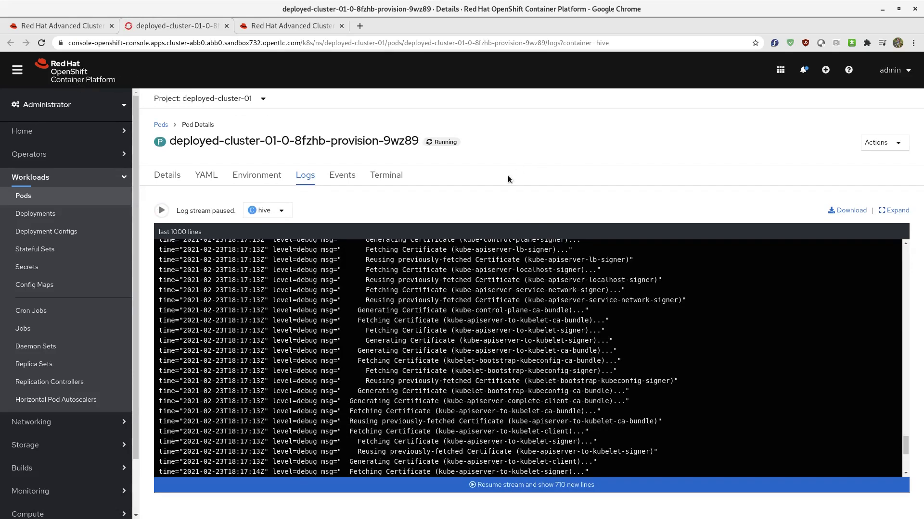
{"action": "left_click", "coordinate": [494, 486]}
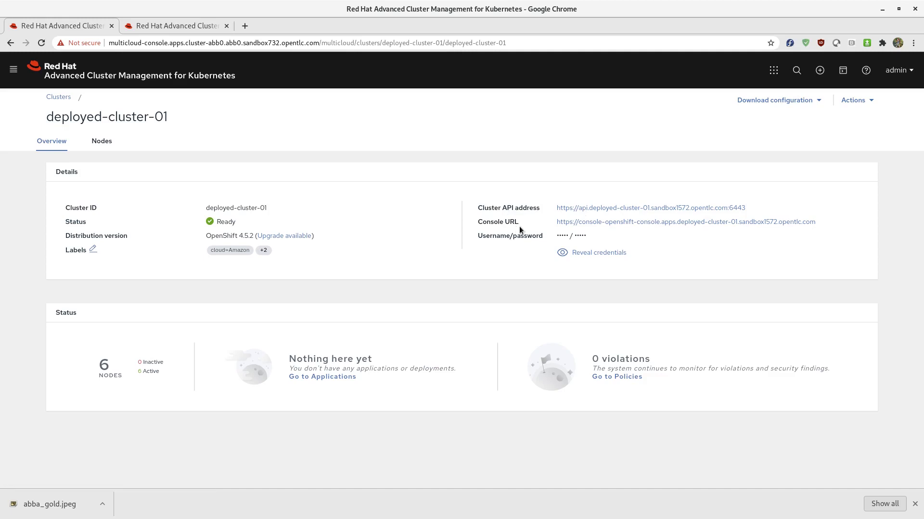
Step: Reveal the login credentials of deployed-cluster-01, hide them again, and return to the clusters list
{"action": "left_click", "coordinate": [579, 255]}
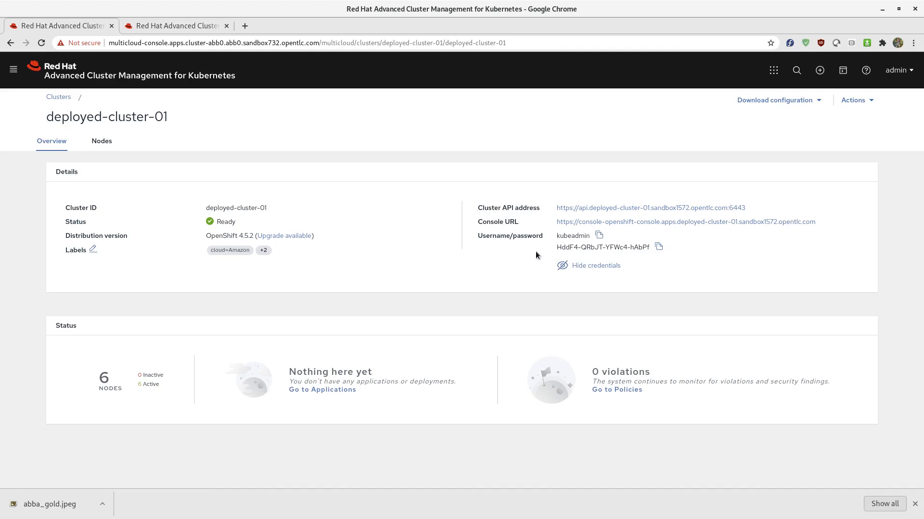
{"action": "left_click", "coordinate": [591, 270]}
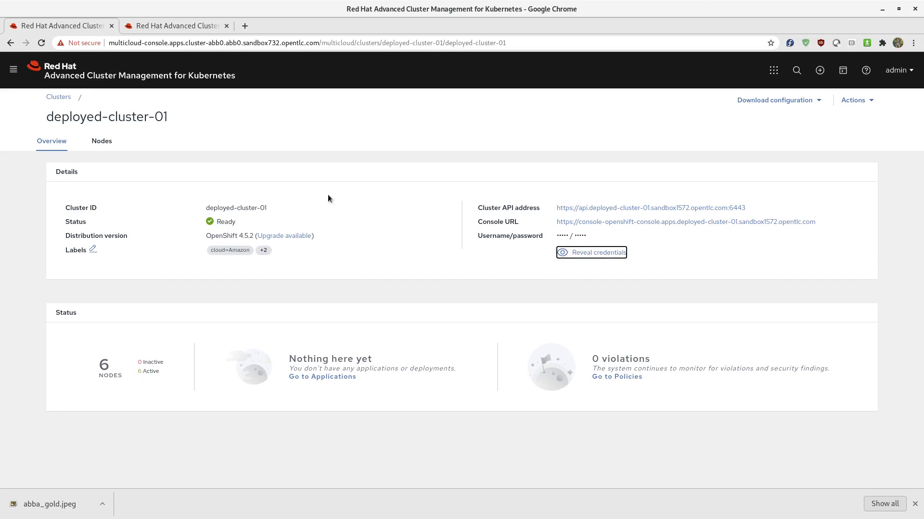
{"action": "left_click", "coordinate": [58, 96]}
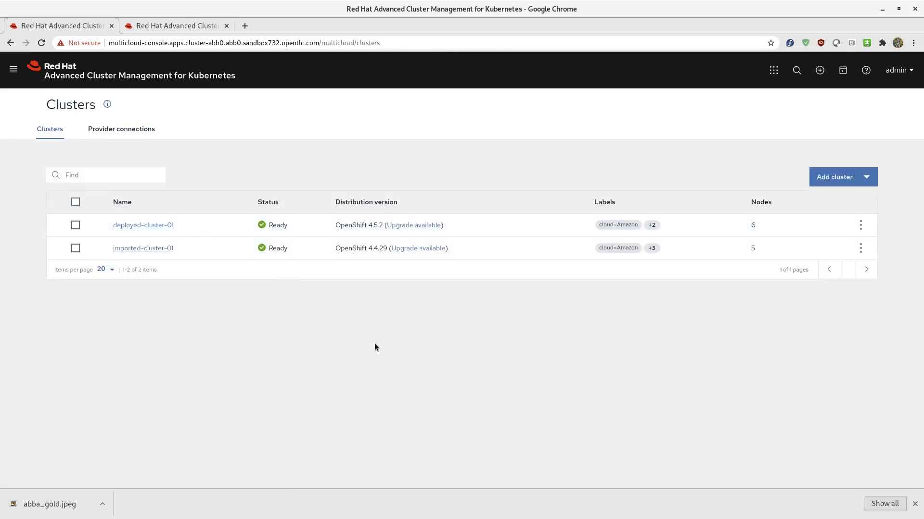